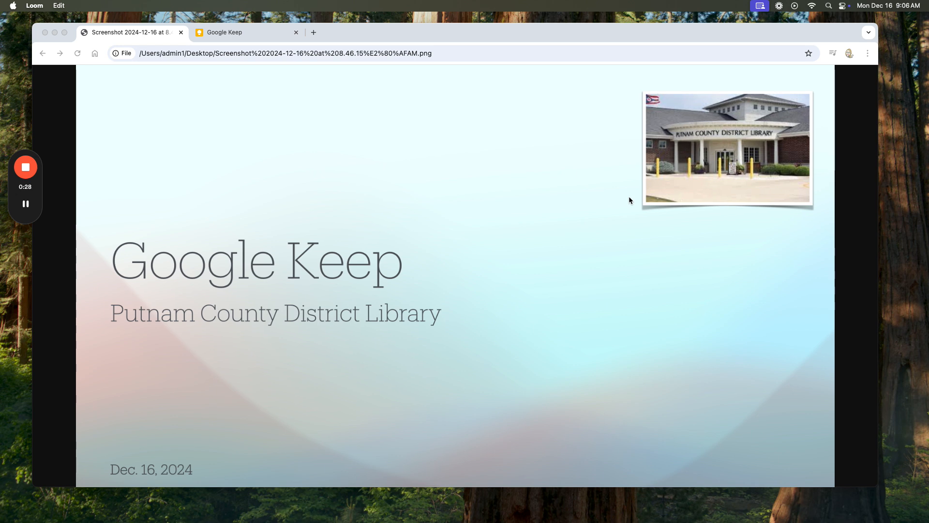
Switch to the Google Keep tab and try the dark theme before returning to the light theme
left_click(237, 37)
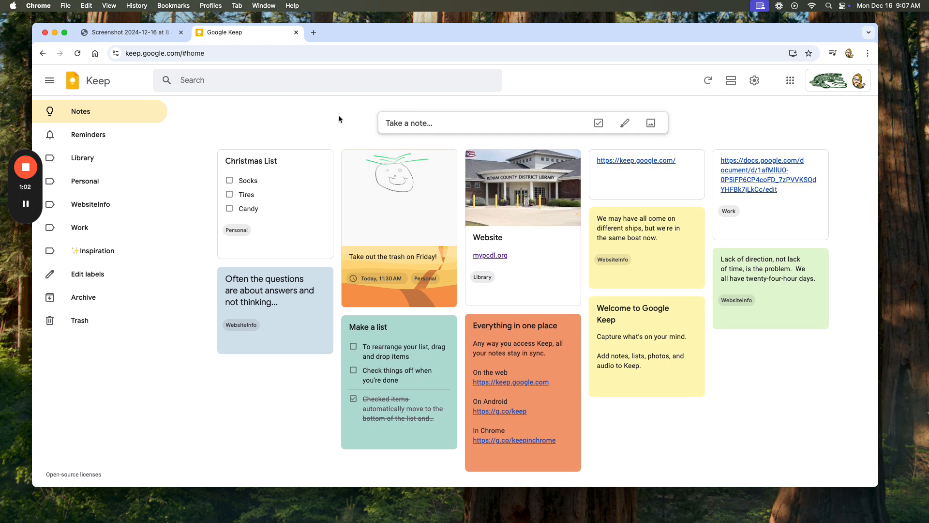
left_click(754, 82)
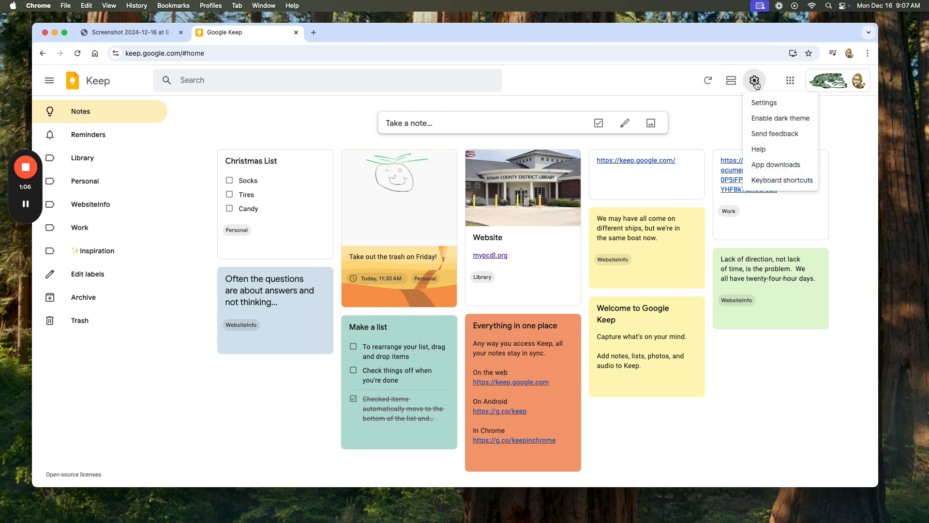
left_click(760, 119)
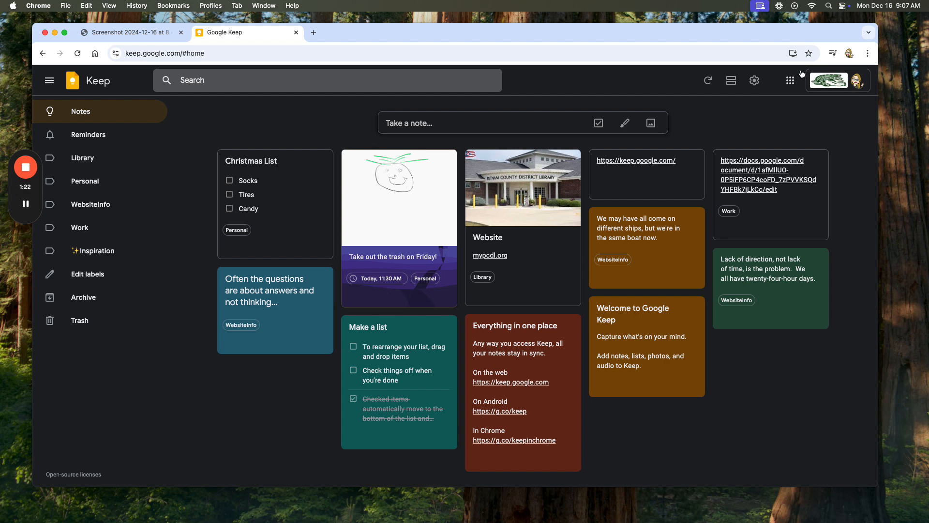
left_click(755, 81)
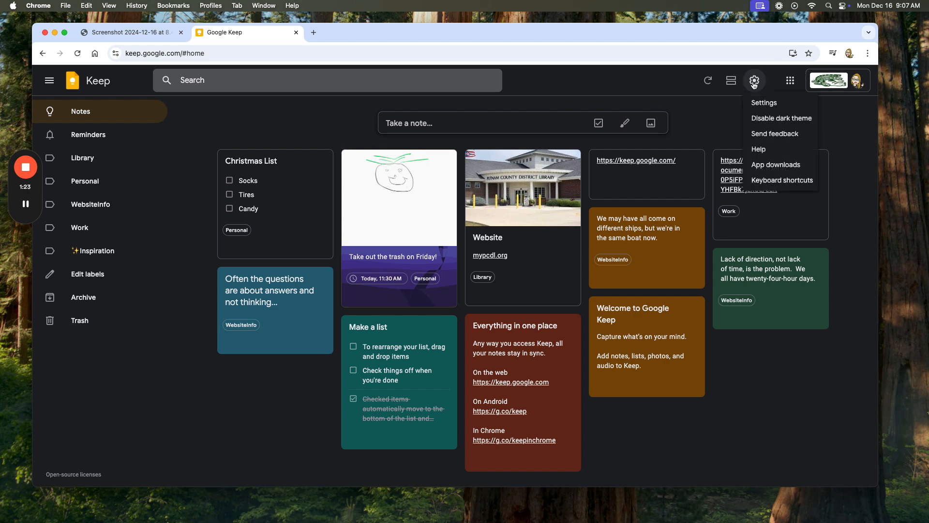
left_click(779, 119)
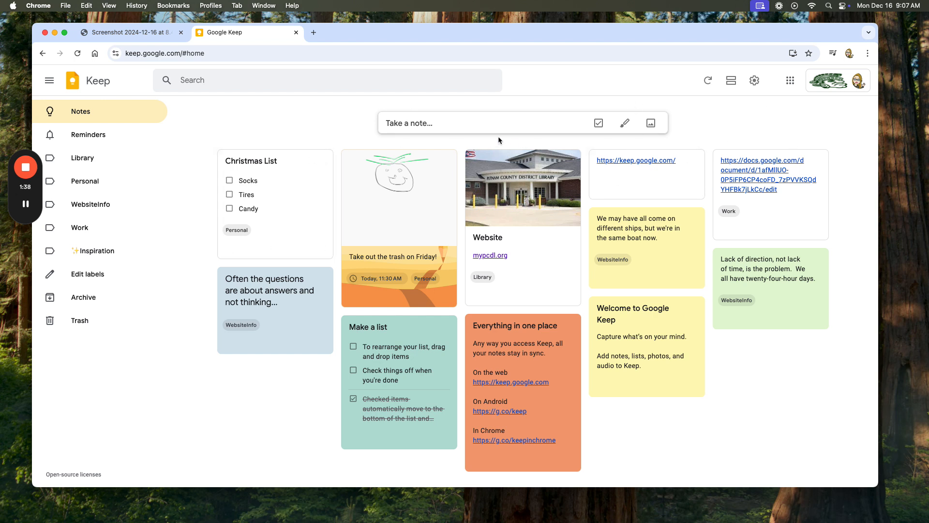
Create a new note titled "Example" with the text "this is how to use Google Keep"
left_click(404, 124)
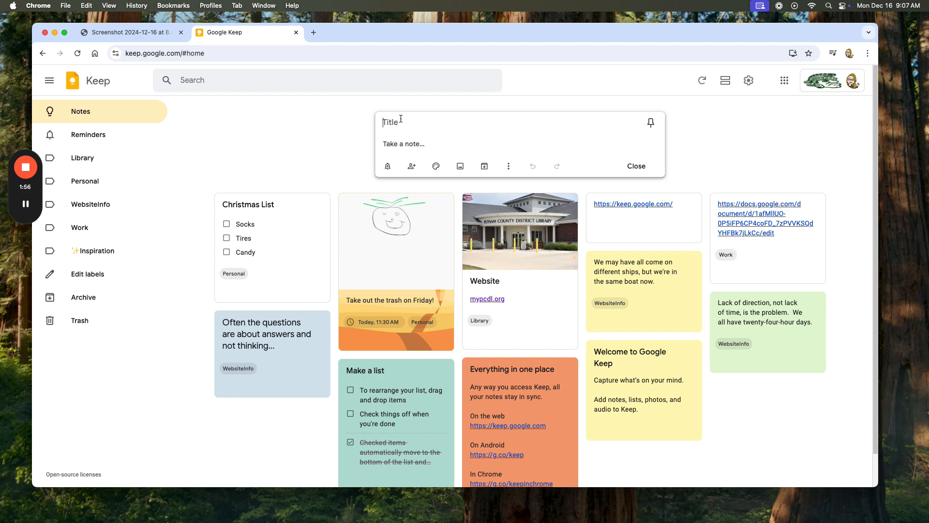
left_click(386, 121)
type("Example")
left_click(397, 150)
type("this is how to use ")
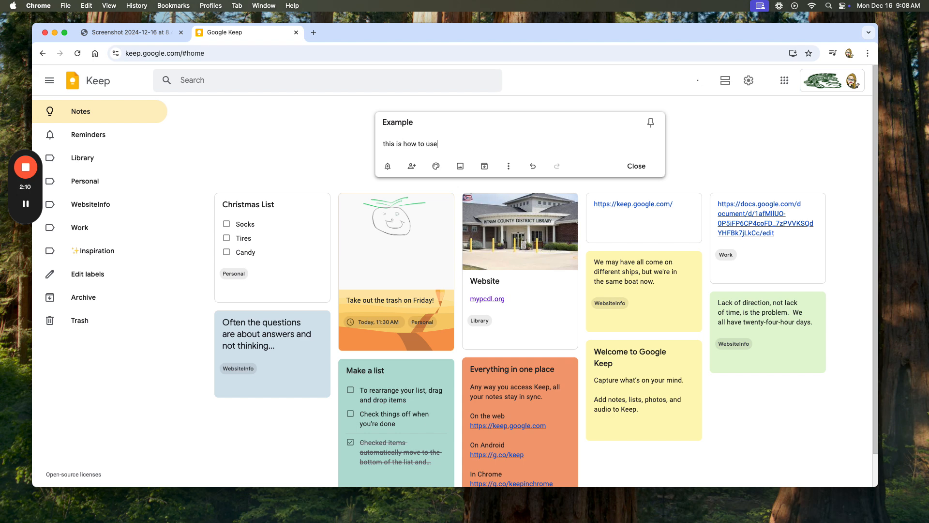
type("Google Kepp")
key("BackSpace")
type("ep")
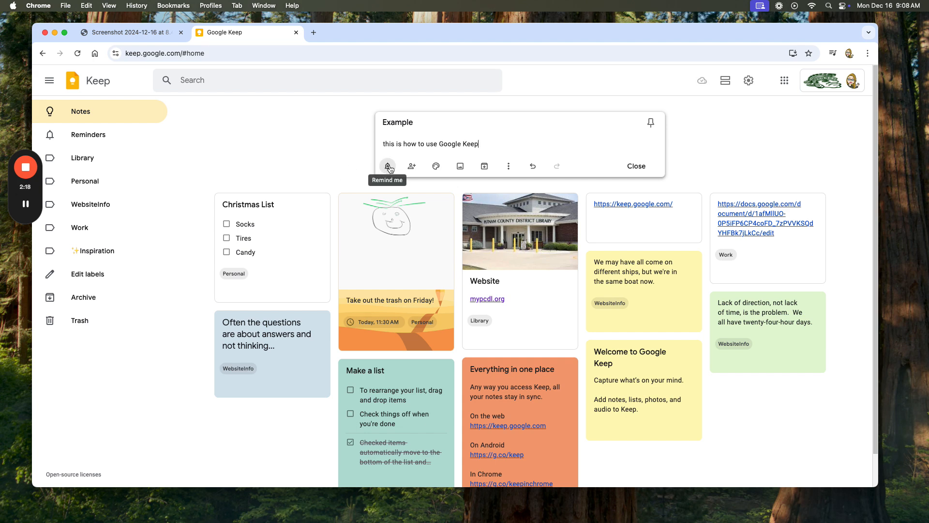
Examine the reminder time and place options available for the Example note
left_click(388, 166)
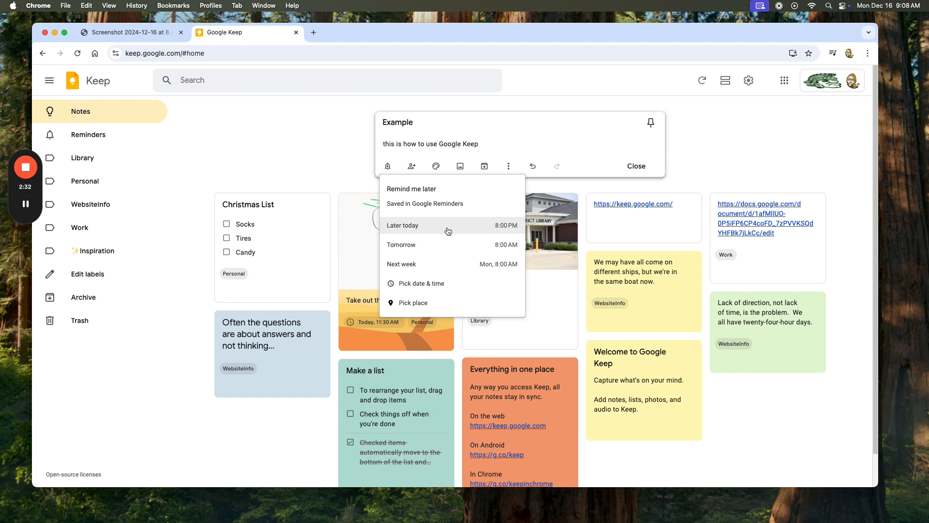
scroll(448, 231, "down", 1)
scroll(448, 231, "up", 1)
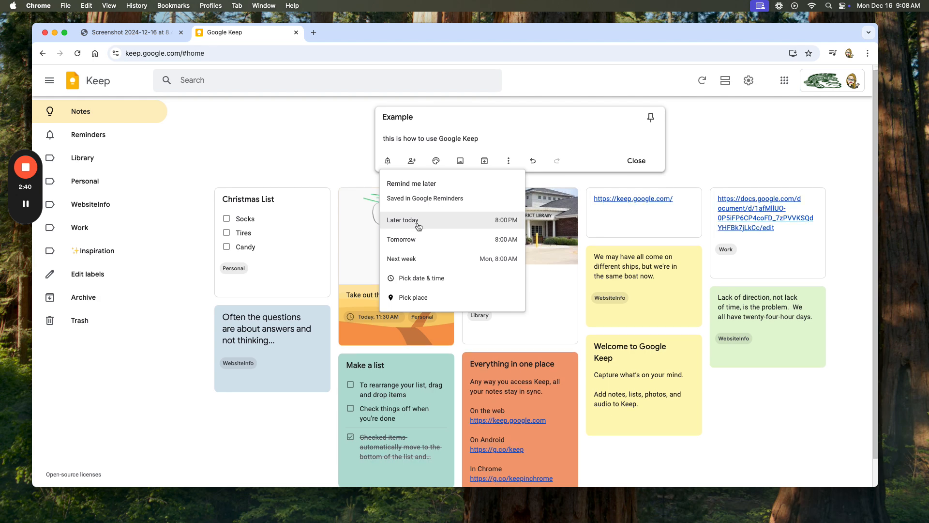
scroll(418, 226, "down", 1)
scroll(419, 226, "down", 1)
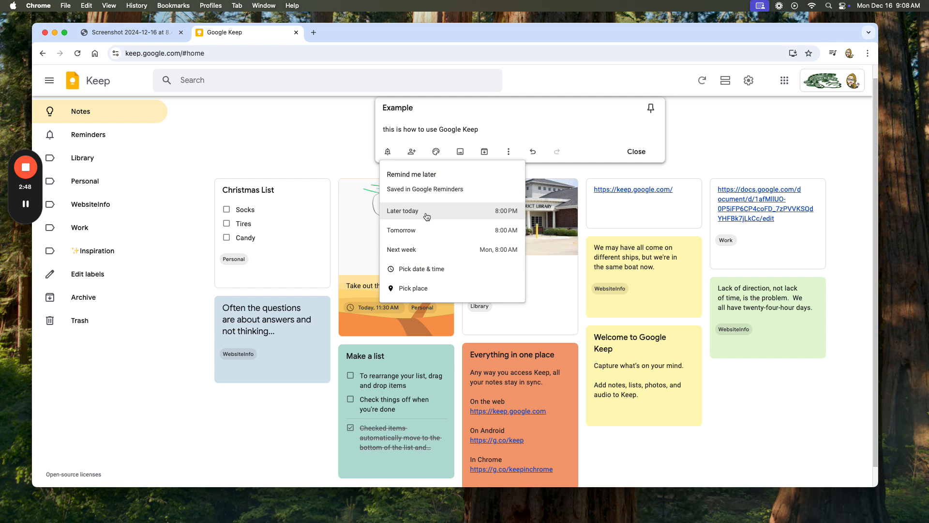
scroll(420, 193, "up", 1)
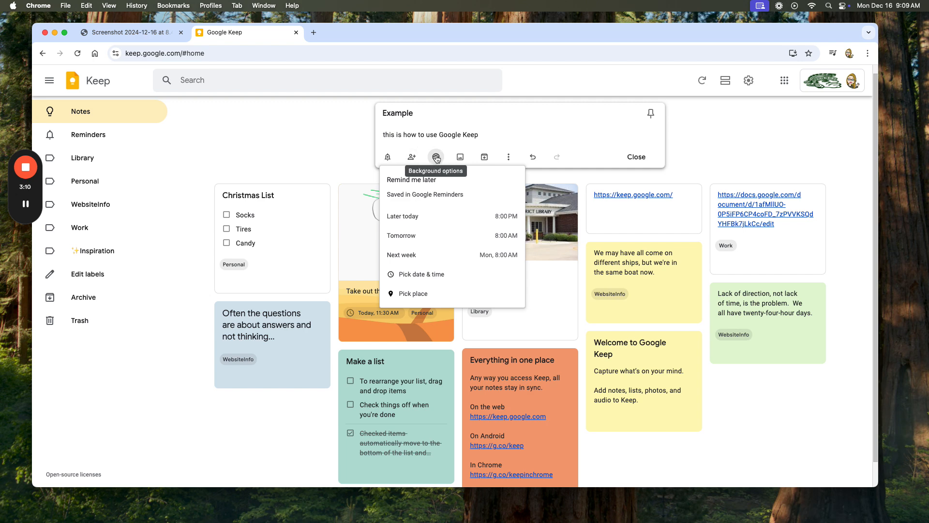
Set the Example note's background to the Recipes image
left_click(437, 158)
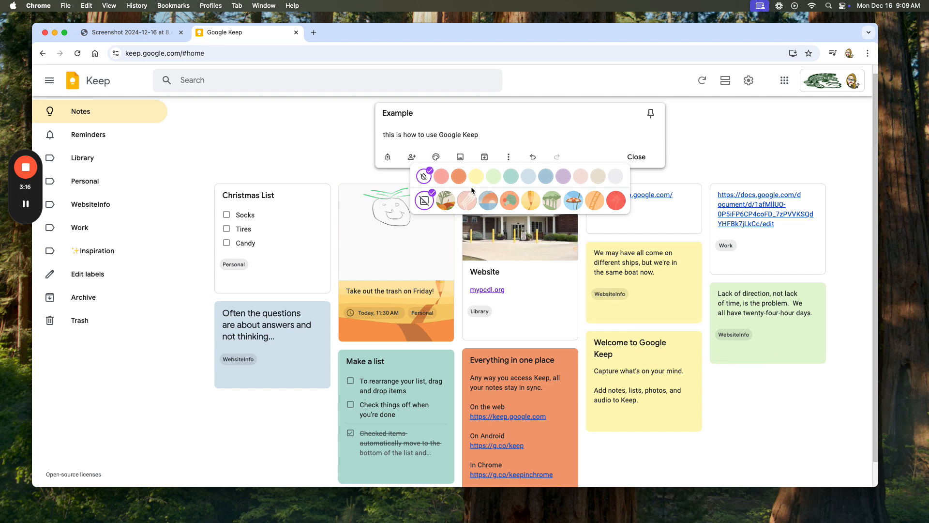
scroll(507, 200, "down", 1)
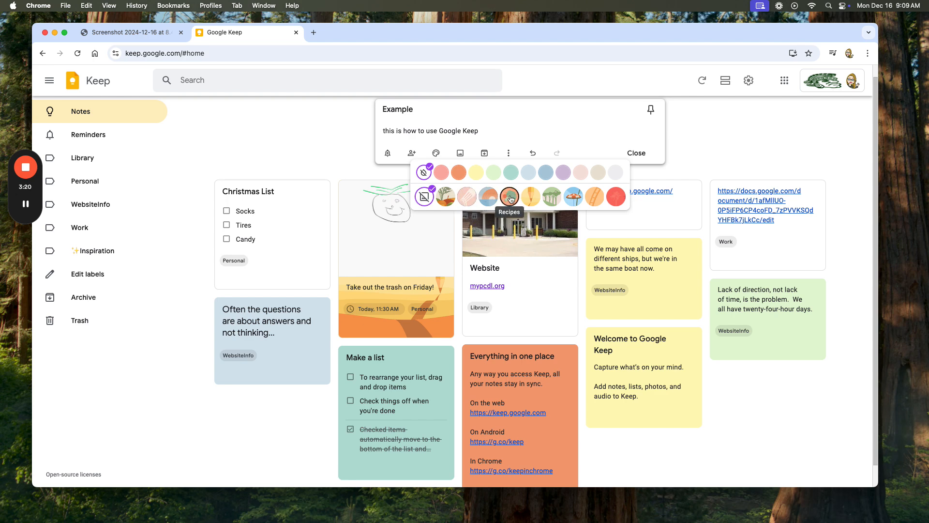
left_click(510, 197)
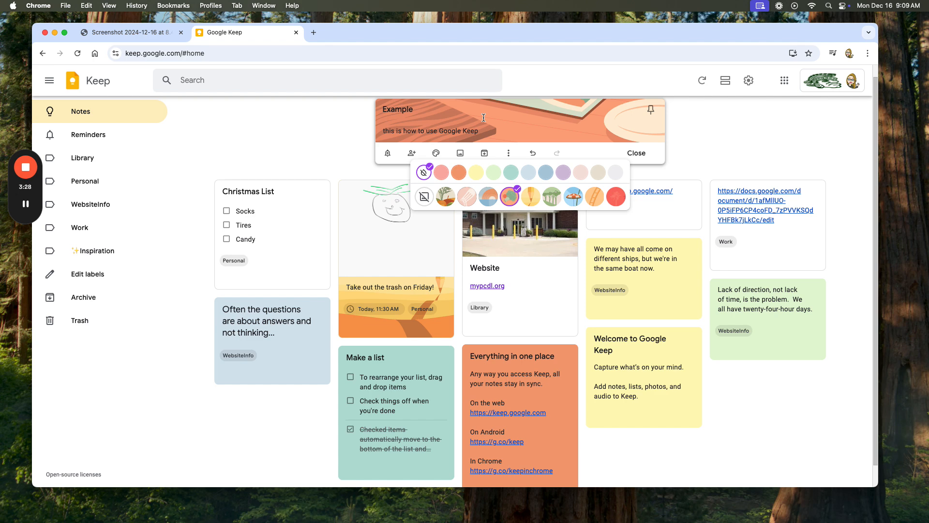
Add the athletic.jpeg image from the Downloads folder to the Example note and archive the note
left_click(461, 153)
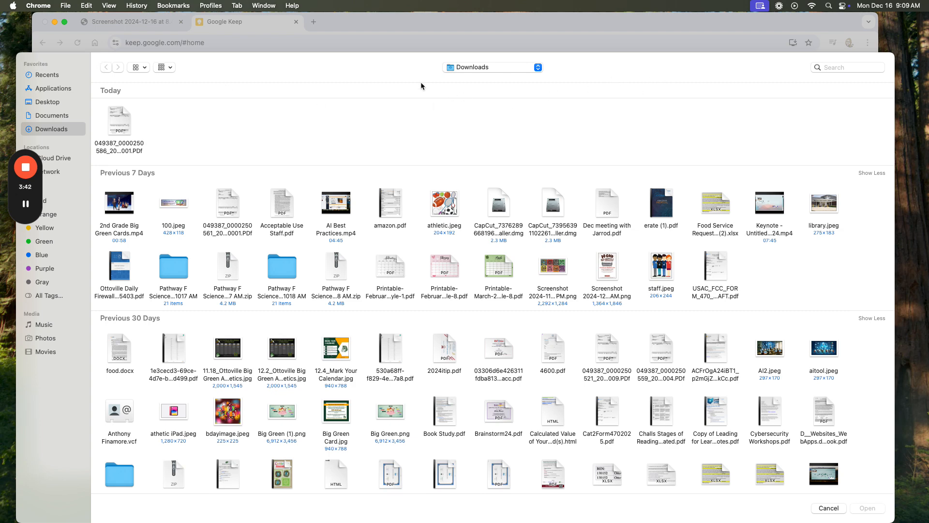
left_click(156, 71)
left_click(227, 63)
scroll(547, 364, "down", 3)
scroll(547, 364, "down", 6)
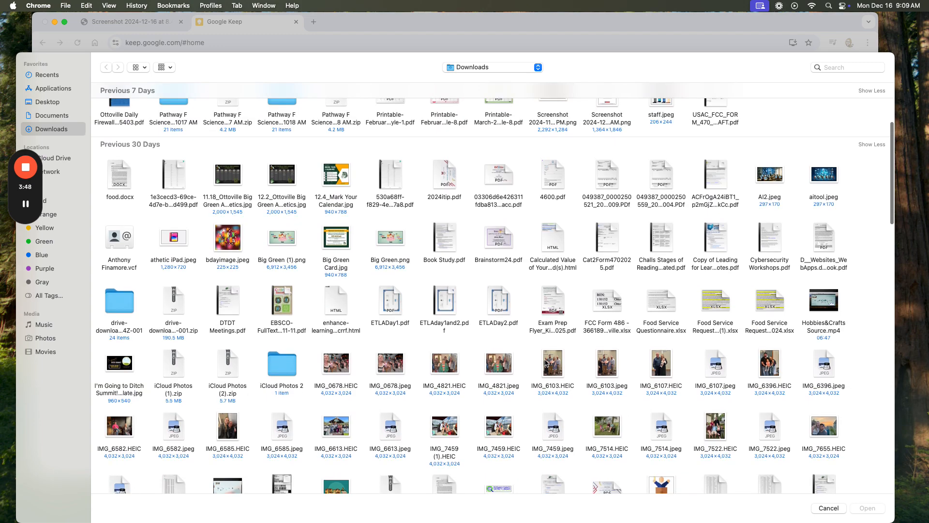
scroll(545, 362, "down", 4)
scroll(428, 201, "up", 13)
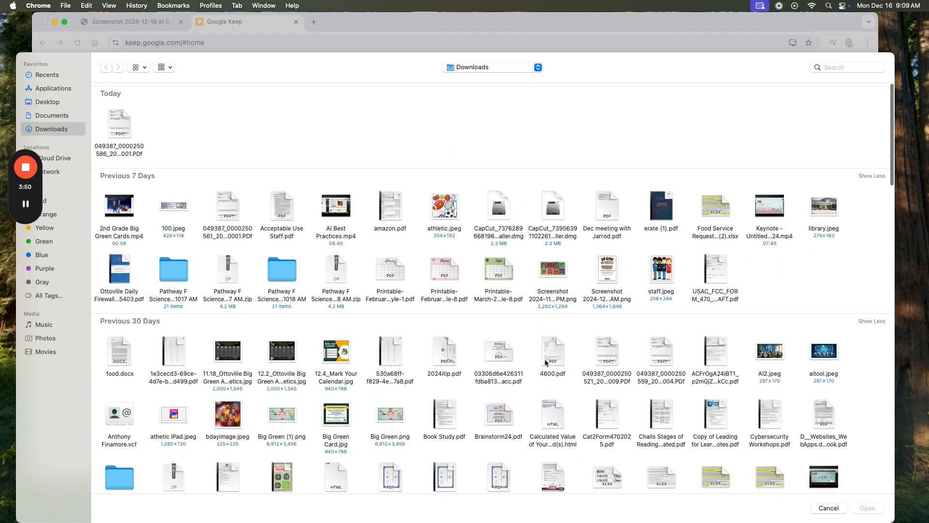
left_click(443, 209)
left_click(871, 507)
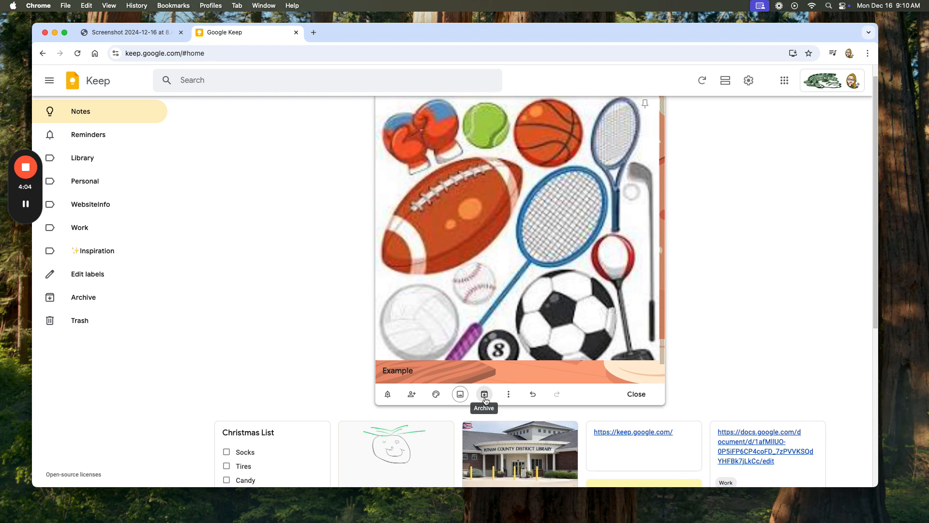
left_click(484, 394)
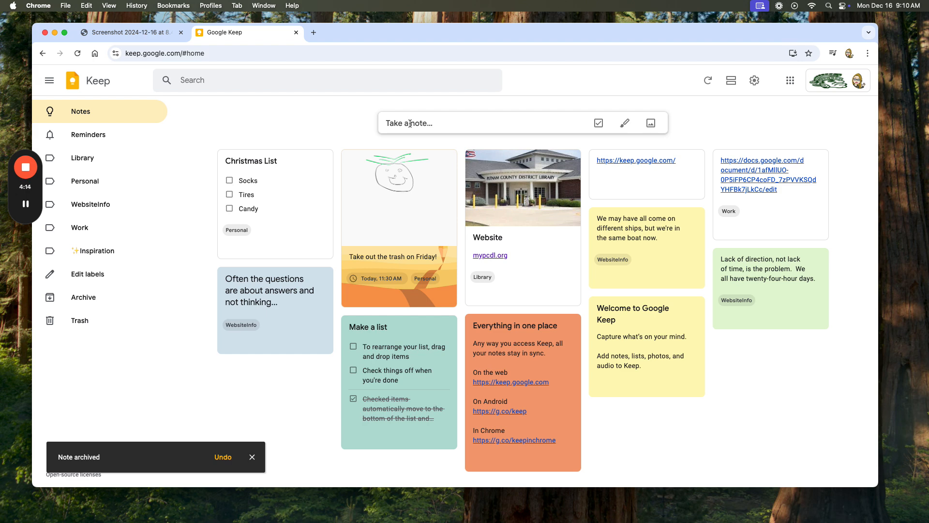
Create a new label named "Example" from a blank note and close the note
left_click(409, 123)
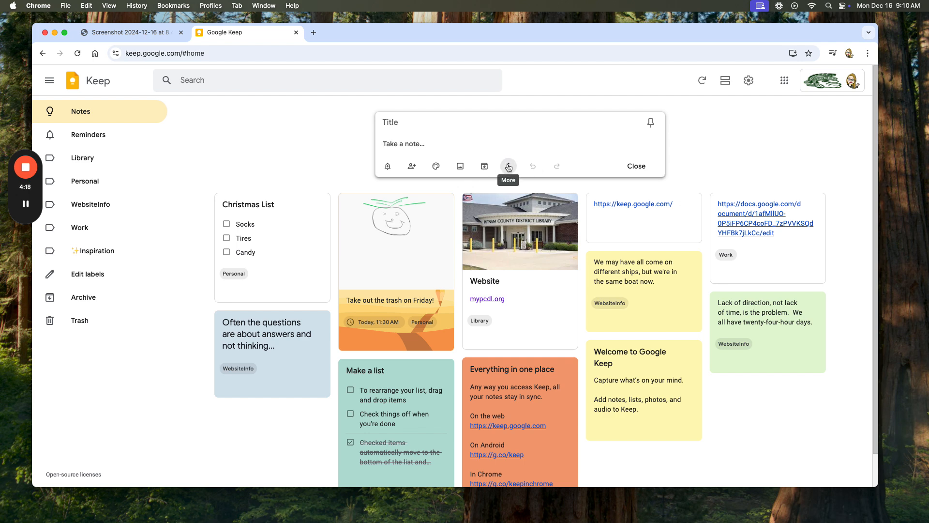
left_click(508, 166)
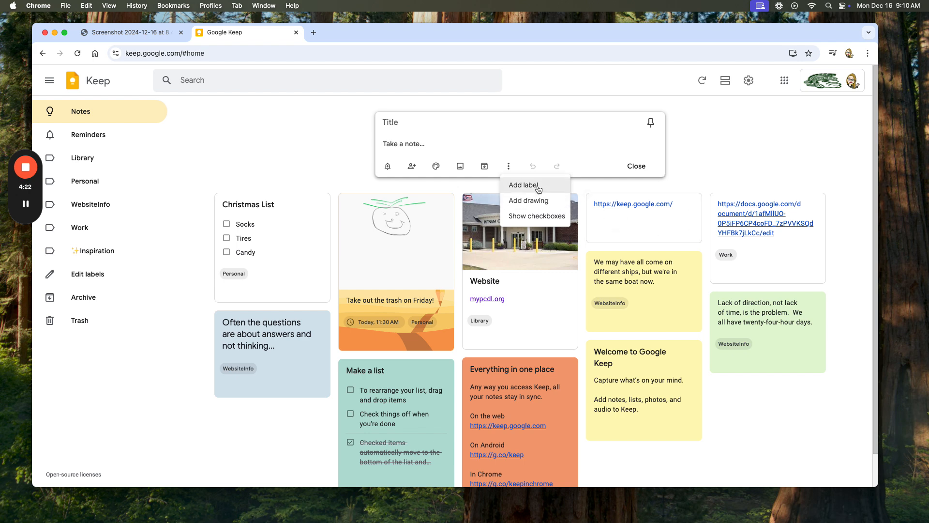
scroll(537, 208, "down", 1)
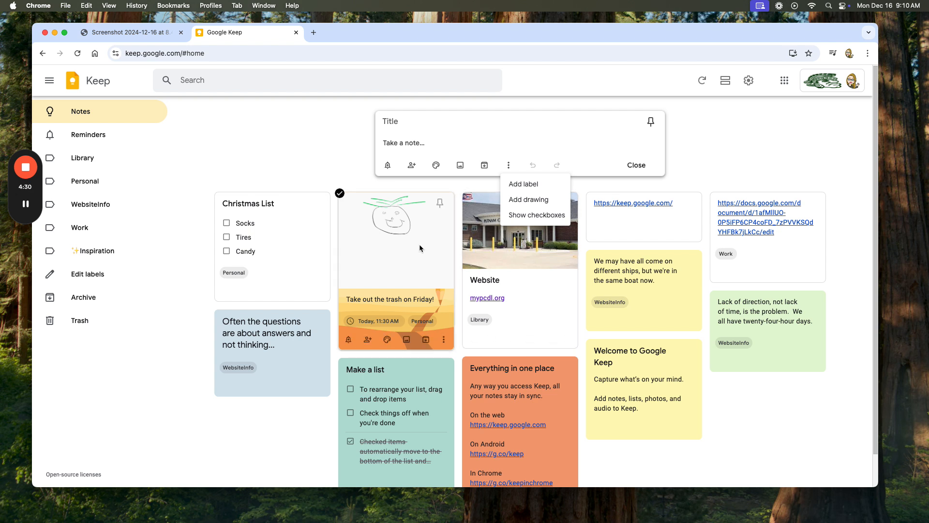
scroll(318, 230, "down", 1)
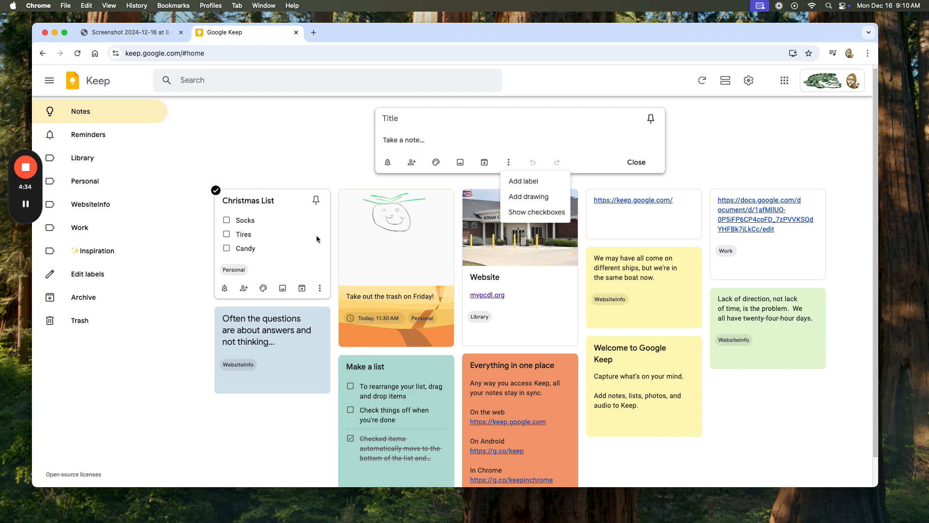
left_click(523, 181)
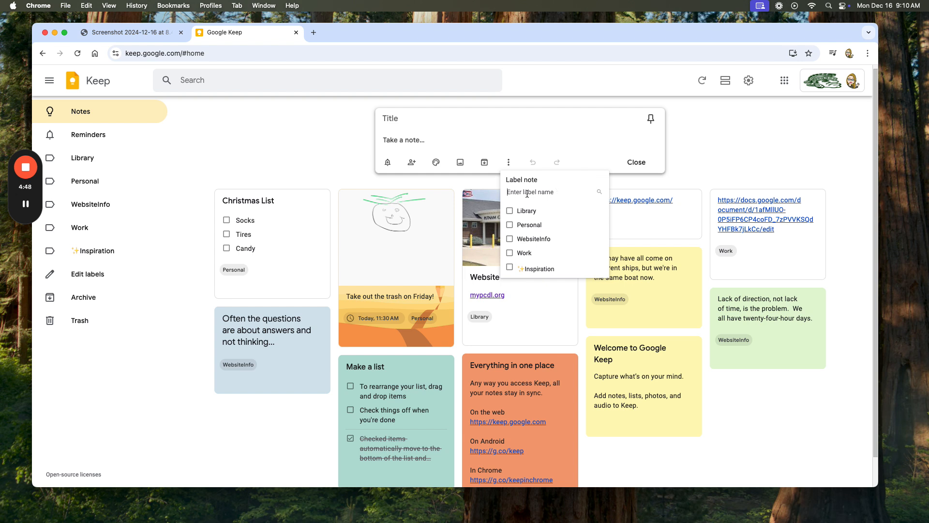
type("Exc")
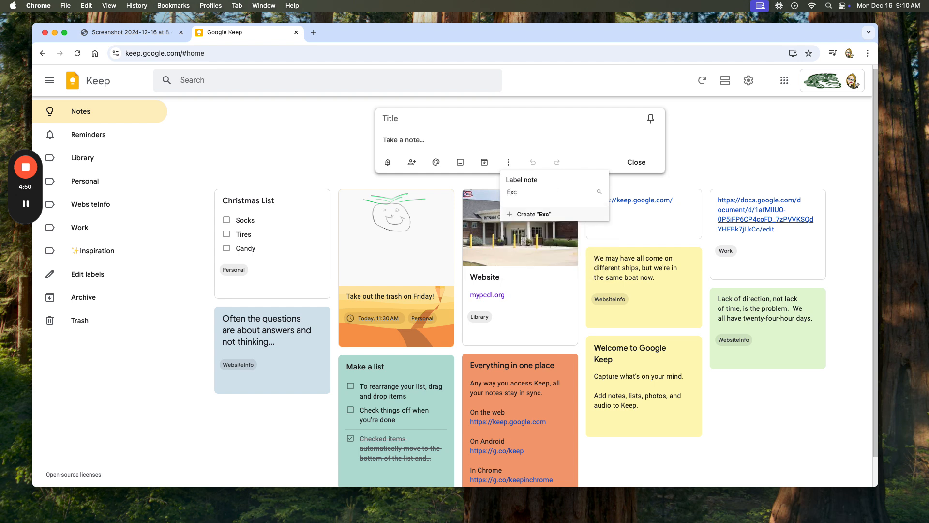
key("BackSpace")
type("m")
key("BackSpace")
type("ample")
left_click(544, 214)
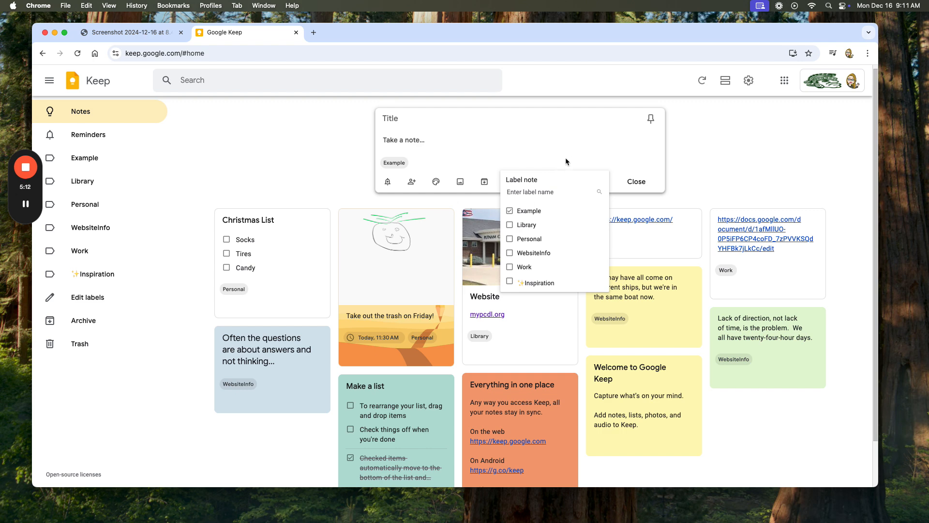
left_click(631, 182)
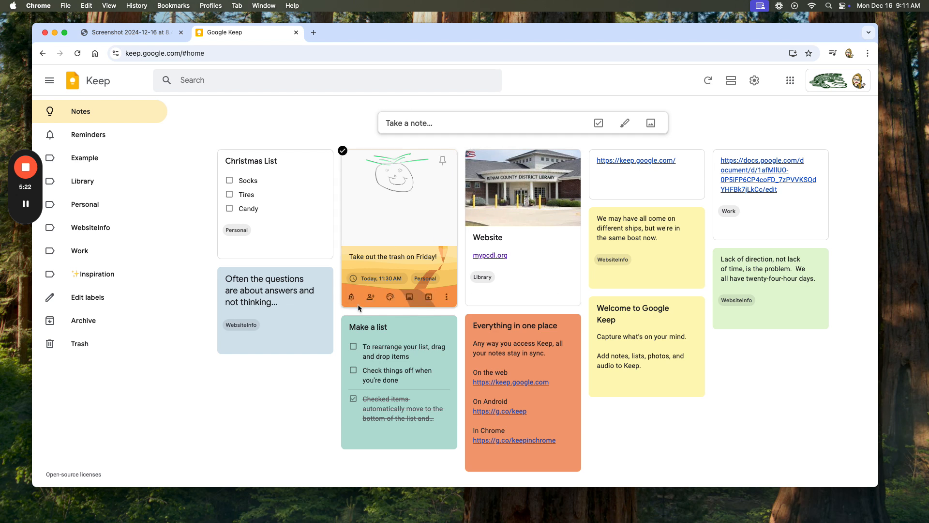
Start a new note with checkboxes and title it "Grocery List"
left_click(564, 120)
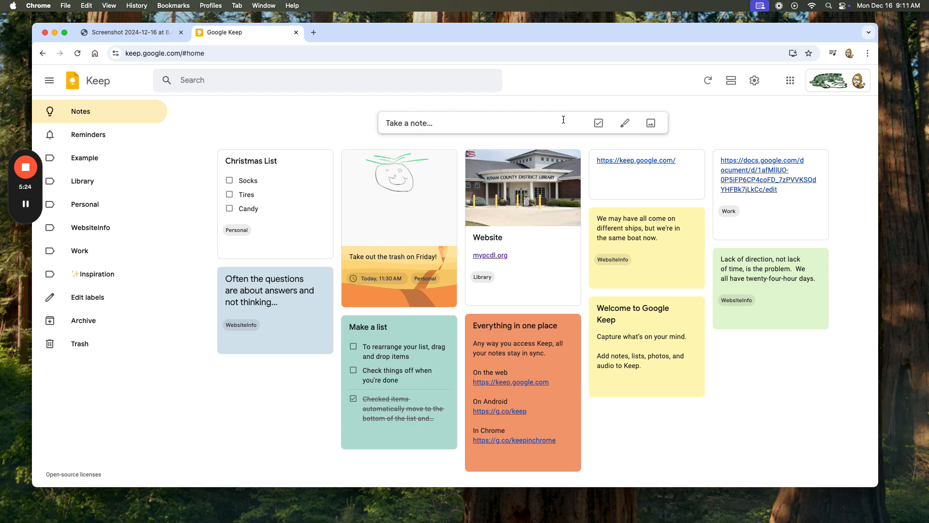
left_click(391, 123)
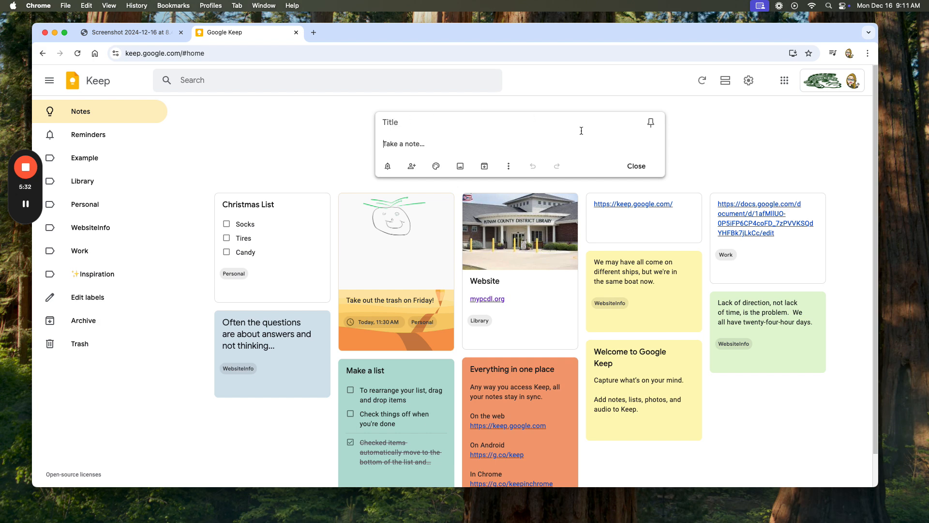
left_click(508, 168)
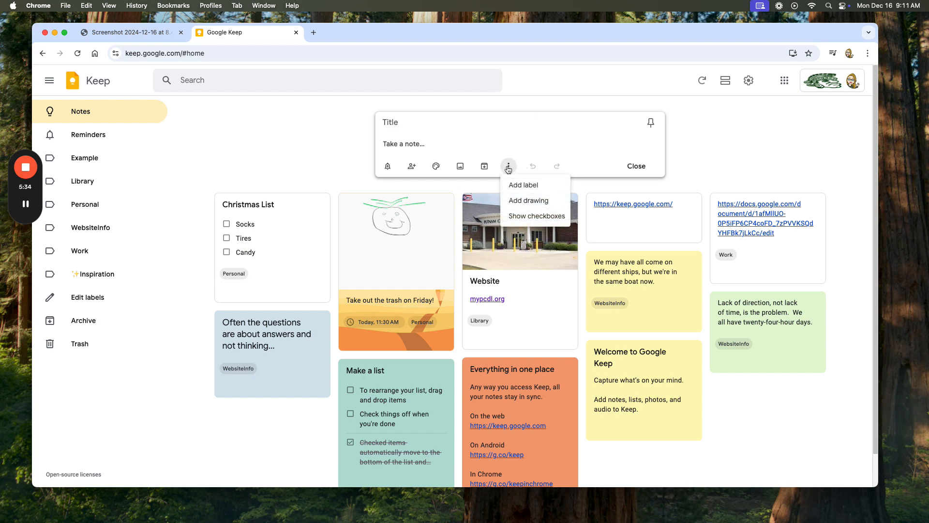
left_click(529, 217)
left_click(402, 125)
type("Grocery")
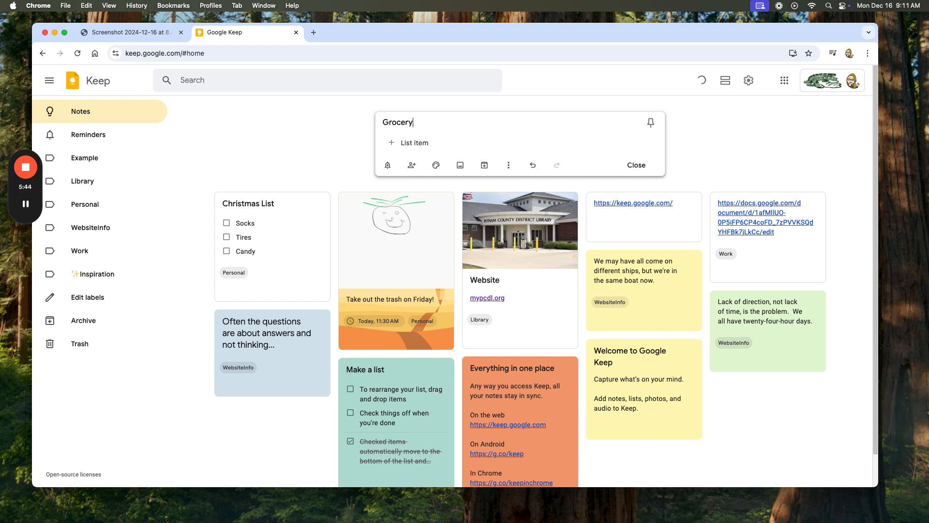
type(" List")
Add the suggested items "Pizza dough" and "Pineapple juice" to the Grocery List checklist
left_click(419, 143)
type("Pizza")
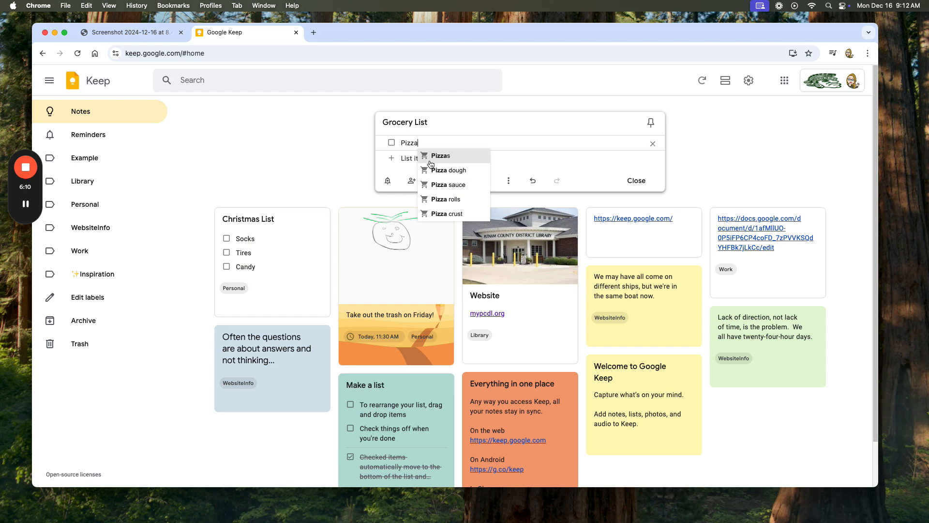
left_click(448, 170)
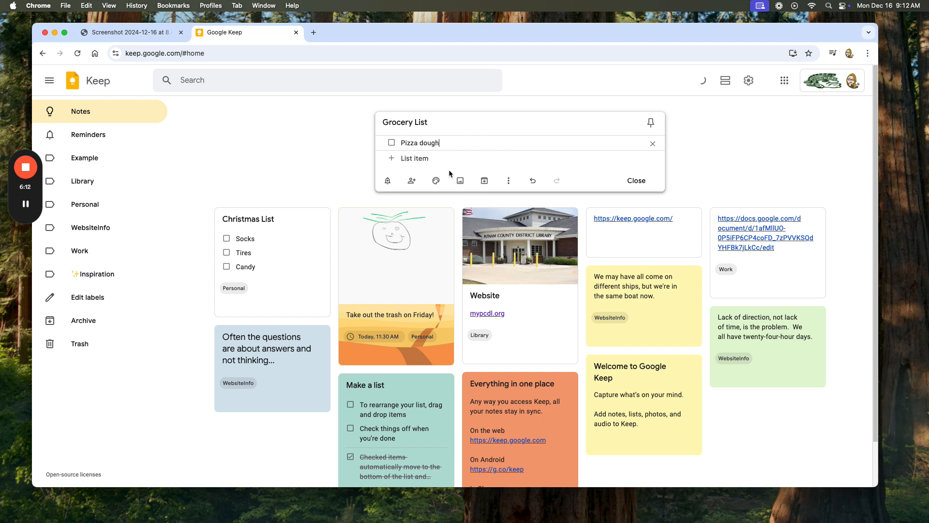
left_click(422, 158)
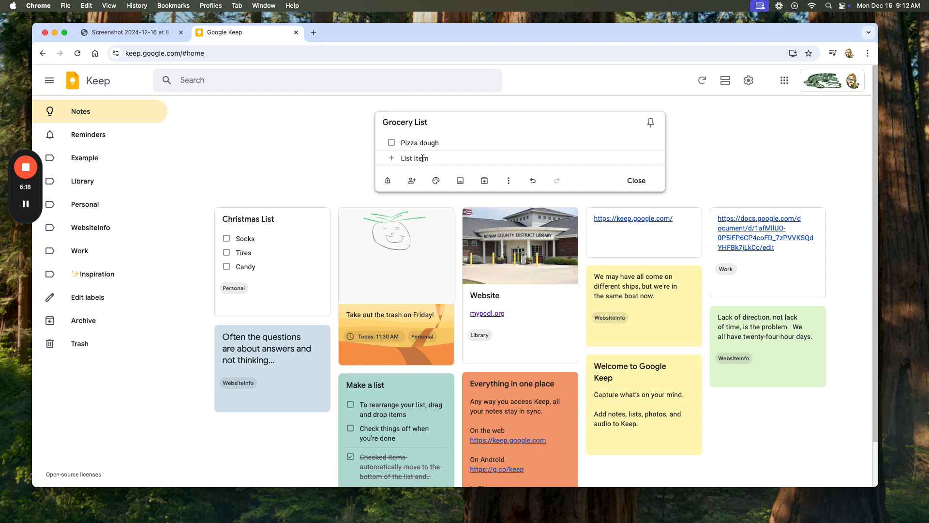
type("Pin")
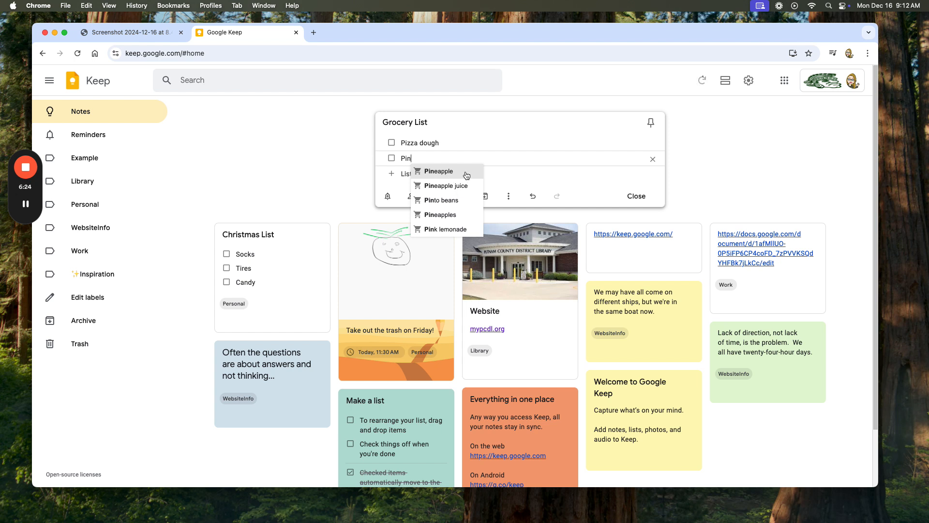
left_click(464, 188)
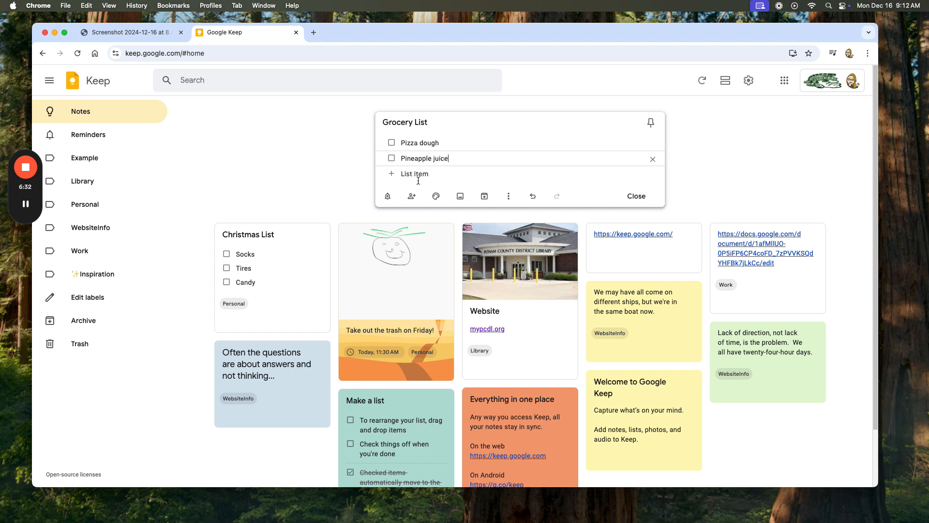
Review the Grocery List note's additional actions, such as Copy to Google Docs, and close the note
left_click(533, 196)
left_click(557, 196)
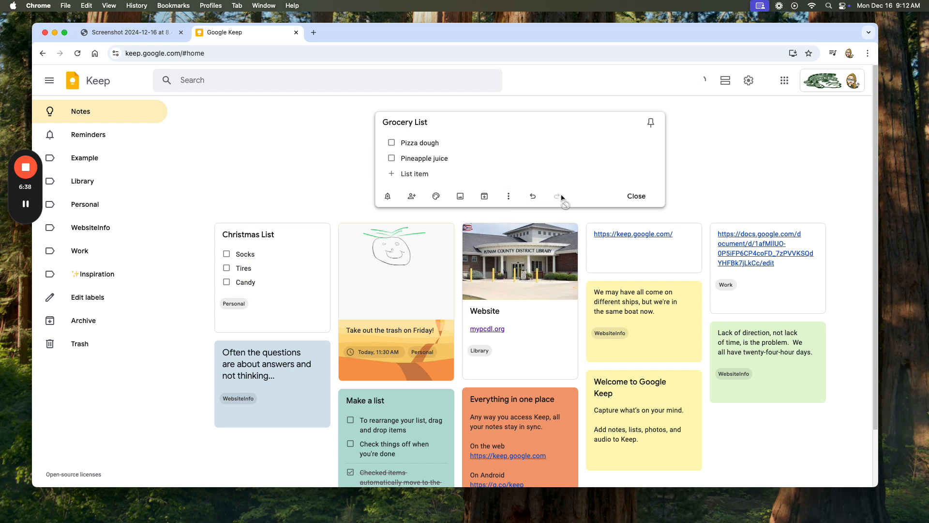
left_click(508, 199)
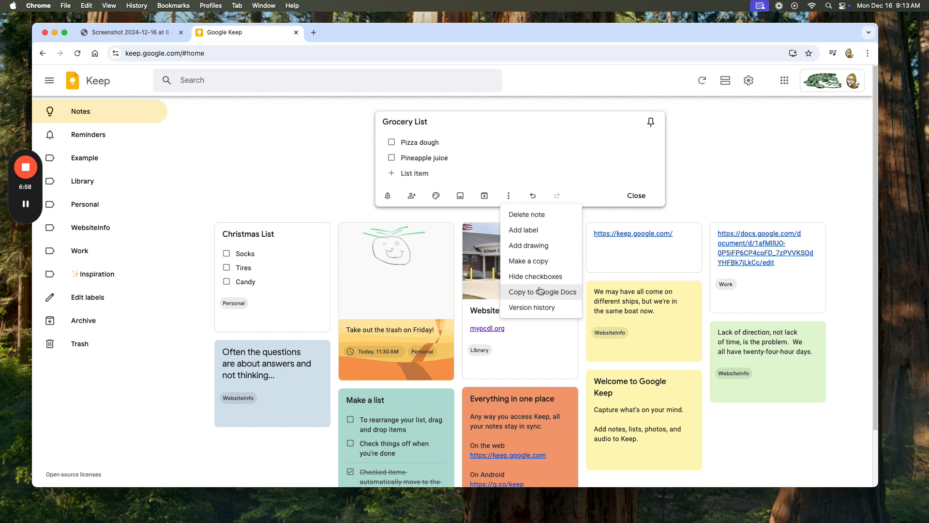
left_click(754, 154)
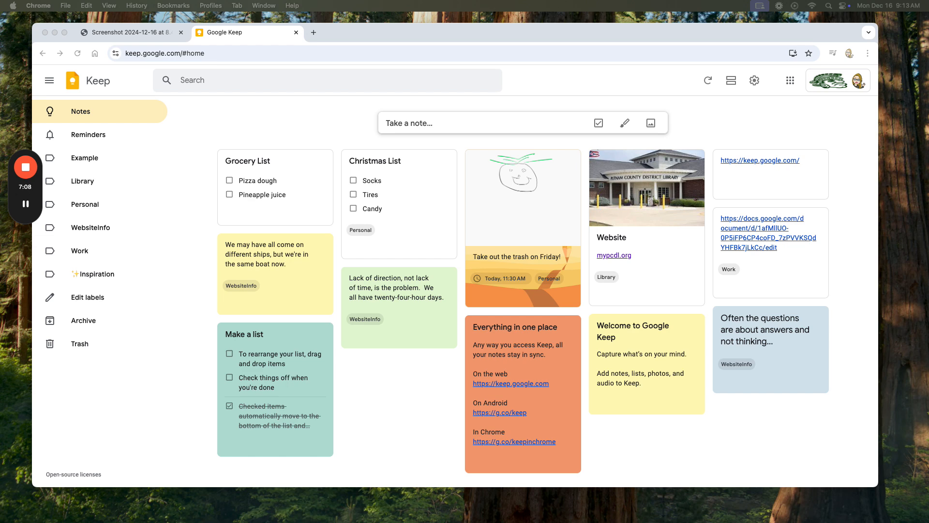
Switch to the Library Doc in Google Docs, show the Keep notes beside the document and browse through them
left_click_drag(928, 85, 565, 58)
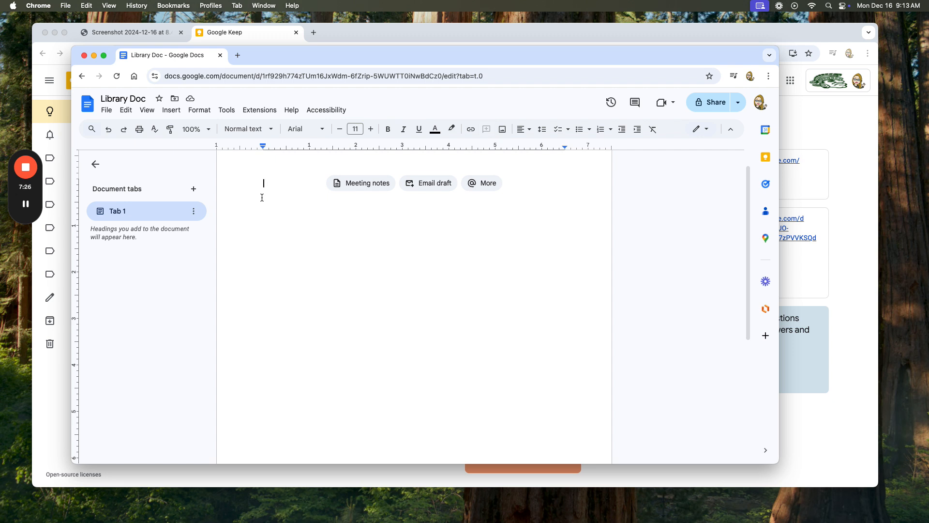
scroll(266, 191, "up", 1)
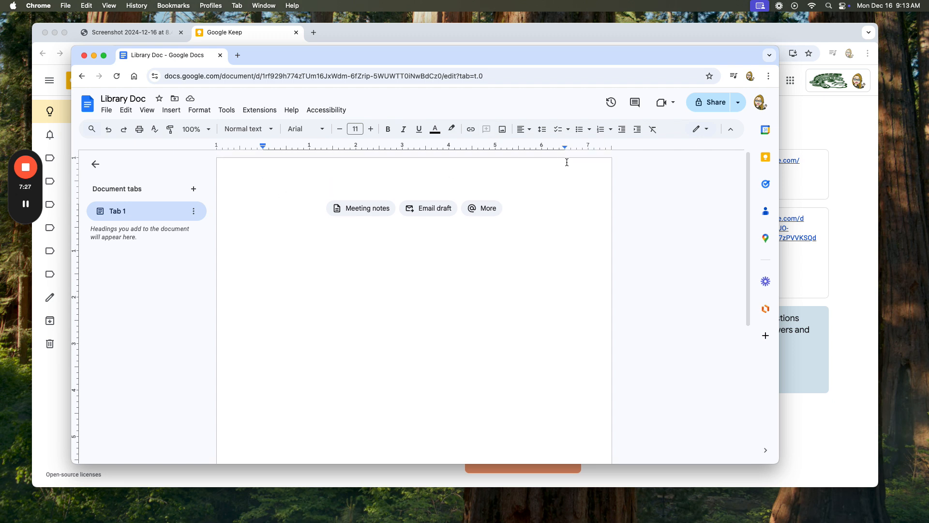
left_click(765, 158)
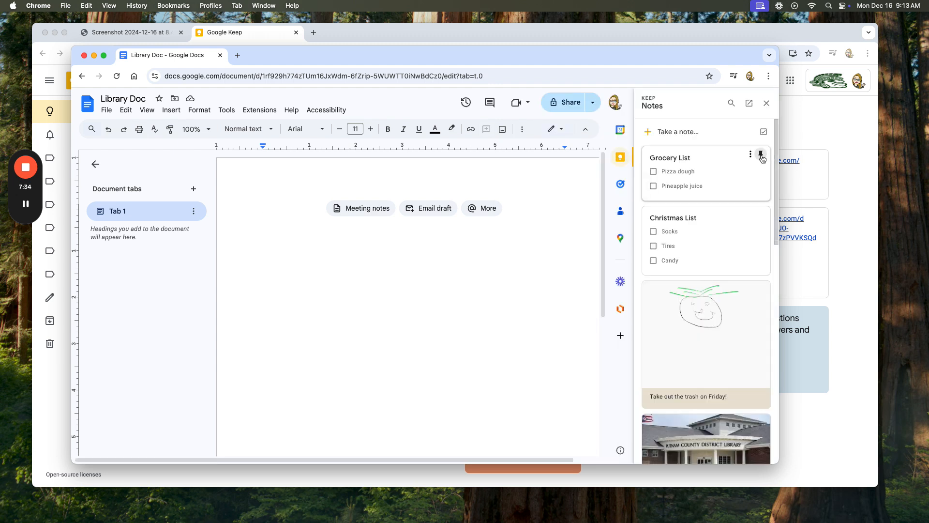
scroll(684, 162, "down", 5)
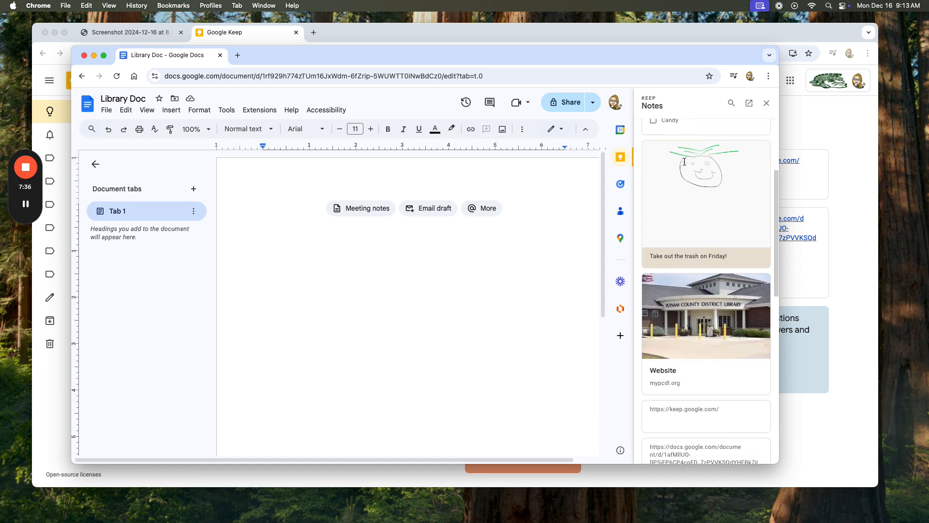
scroll(684, 163, "up", 8)
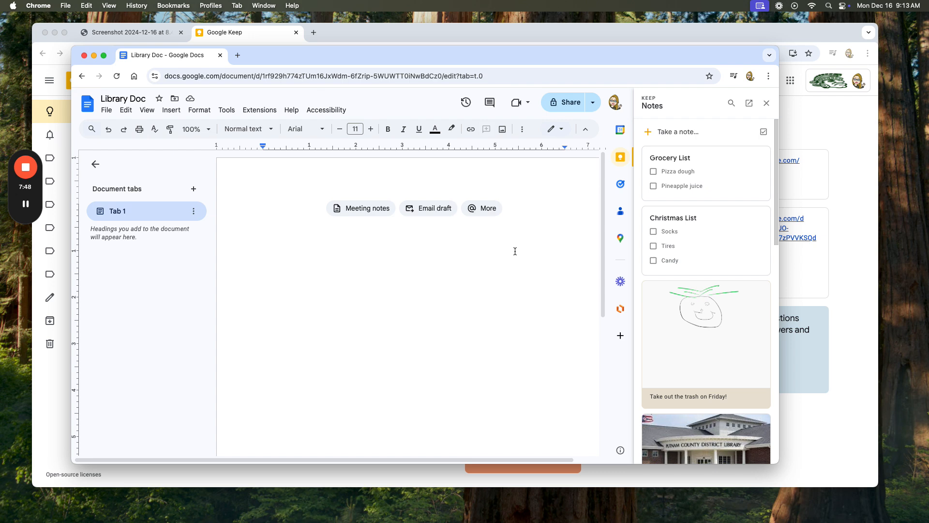
Return to the Google Keep browser window and display the Google Keep title slide screenshot
left_click(438, 34)
mouse_move(438, 33)
left_mouse_down()
mouse_move(433, 77)
mouse_move(440, 38)
left_mouse_up()
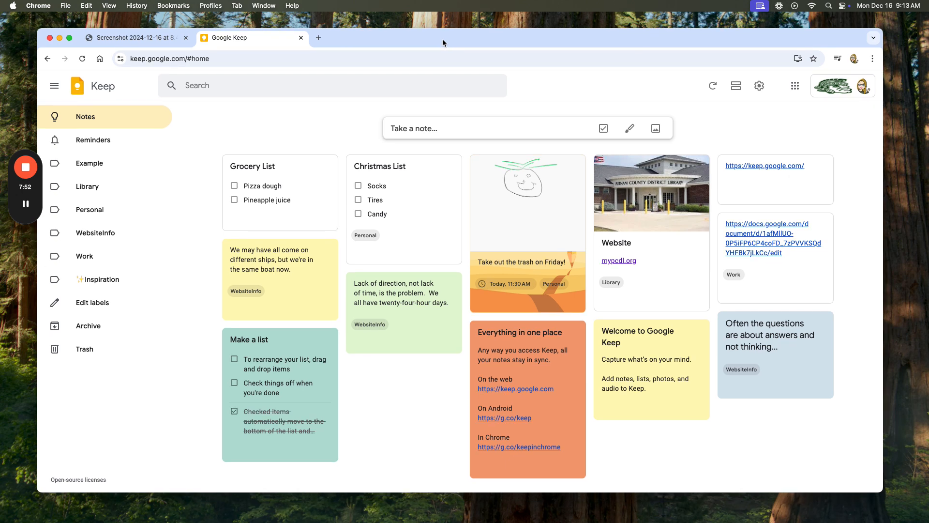
left_click(148, 41)
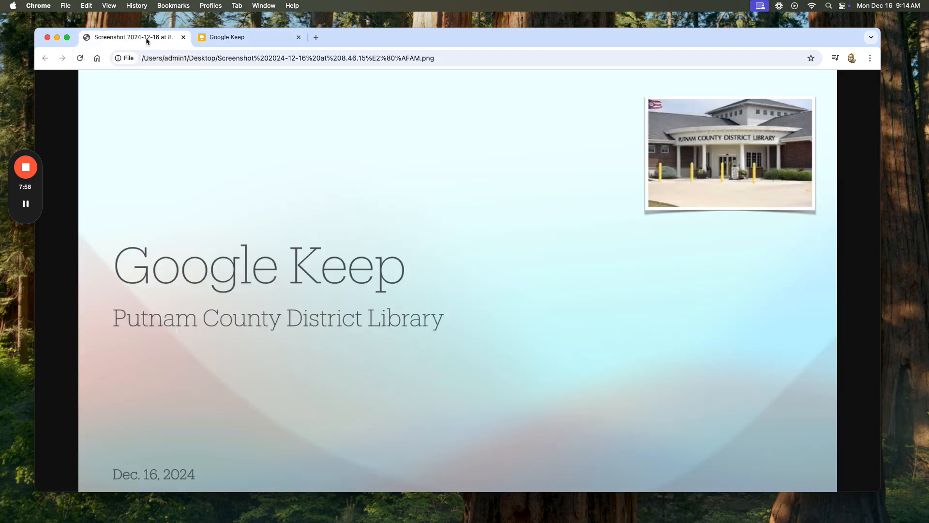